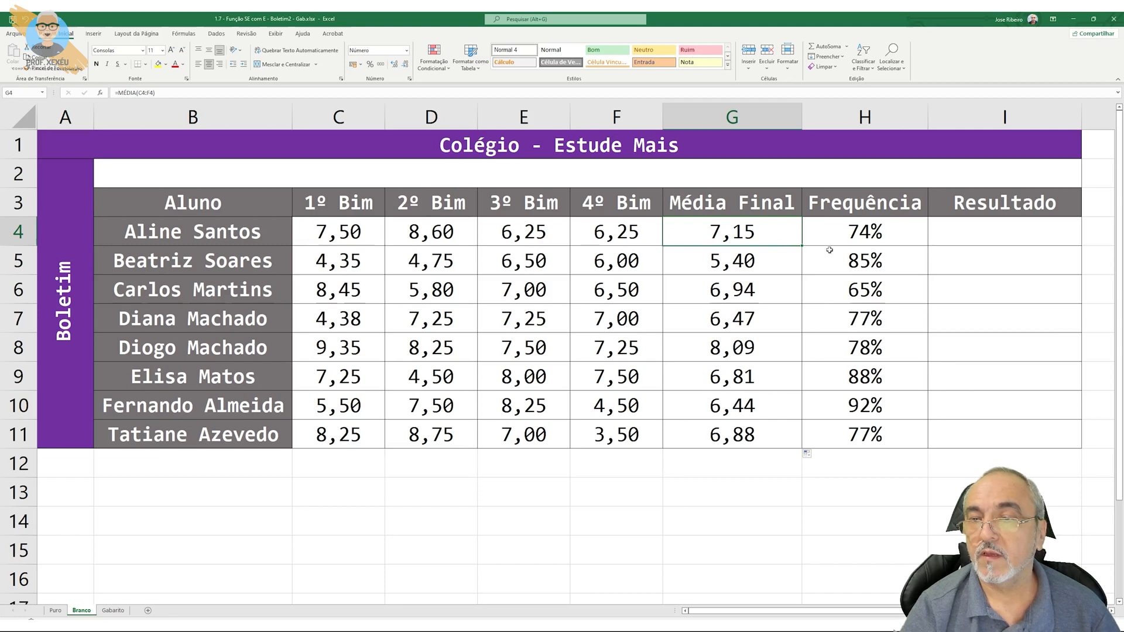
Start a SE formula in cell I4 of the Resultado column with the logical test G4>=7
click(935, 240)
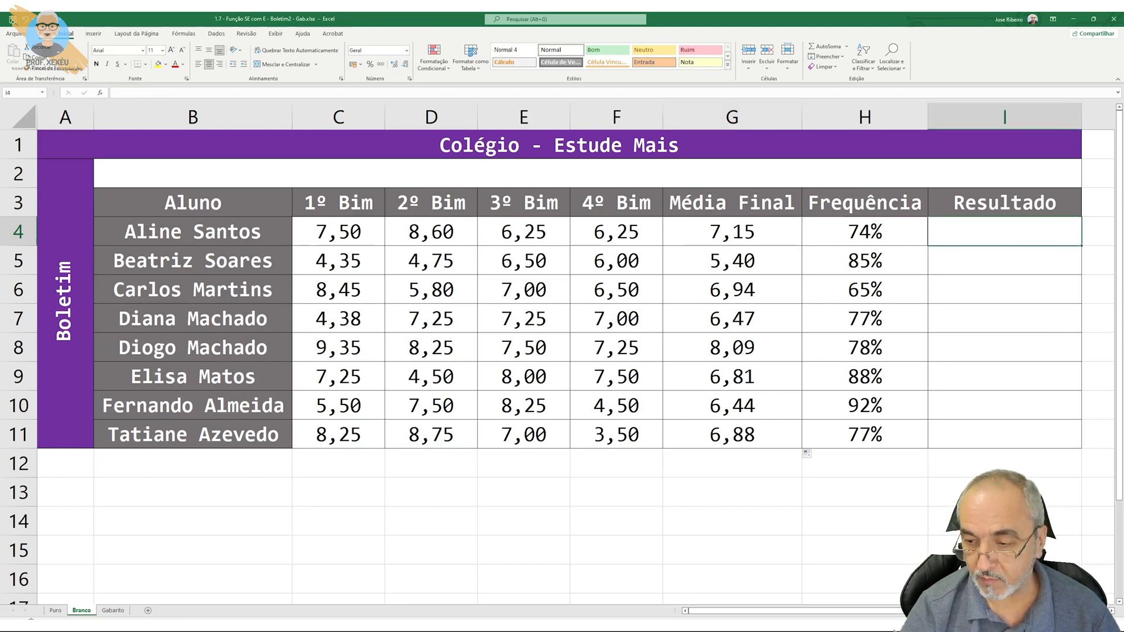
scroll(936, 240, right, 3)
scroll(936, 240, left, 2)
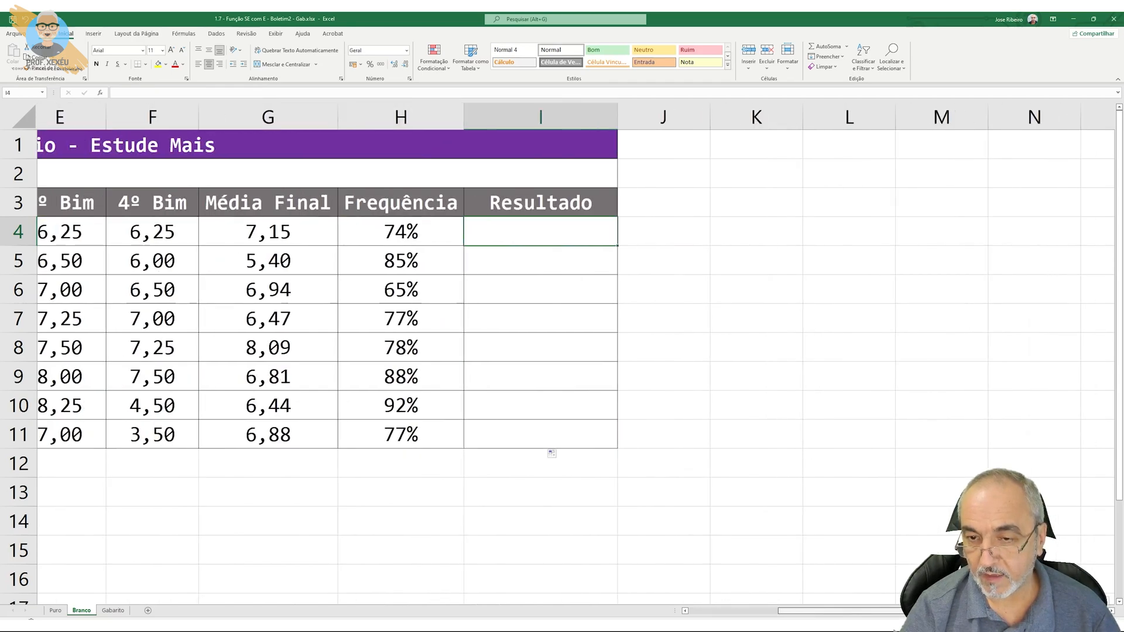
scroll(935, 240, left, 3)
scroll(935, 240, right, 1)
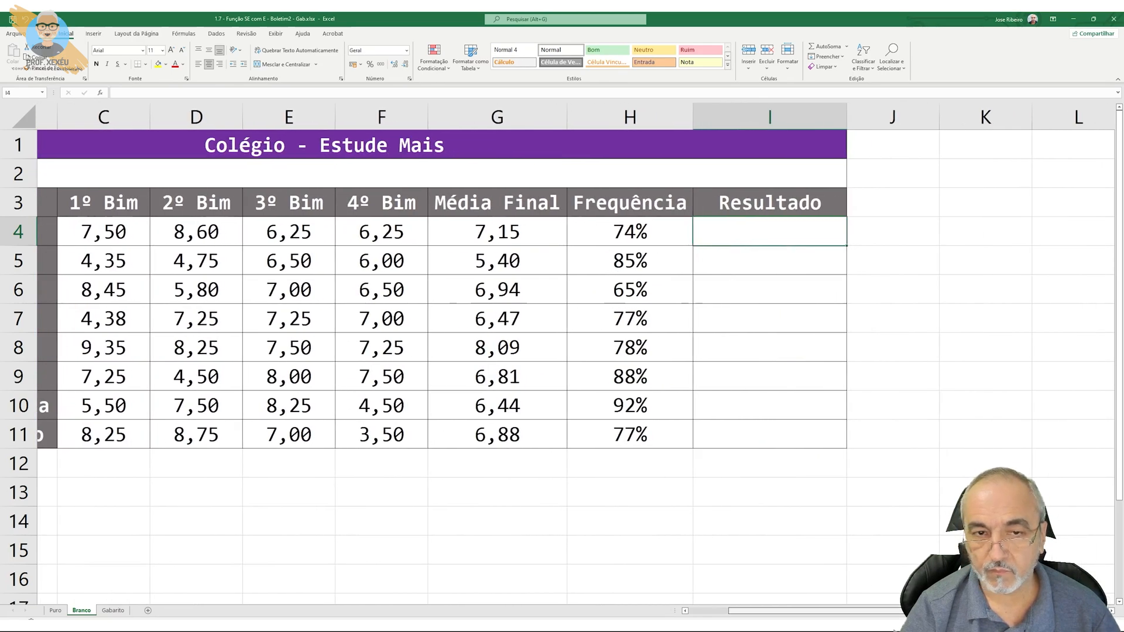
double_click(744, 241)
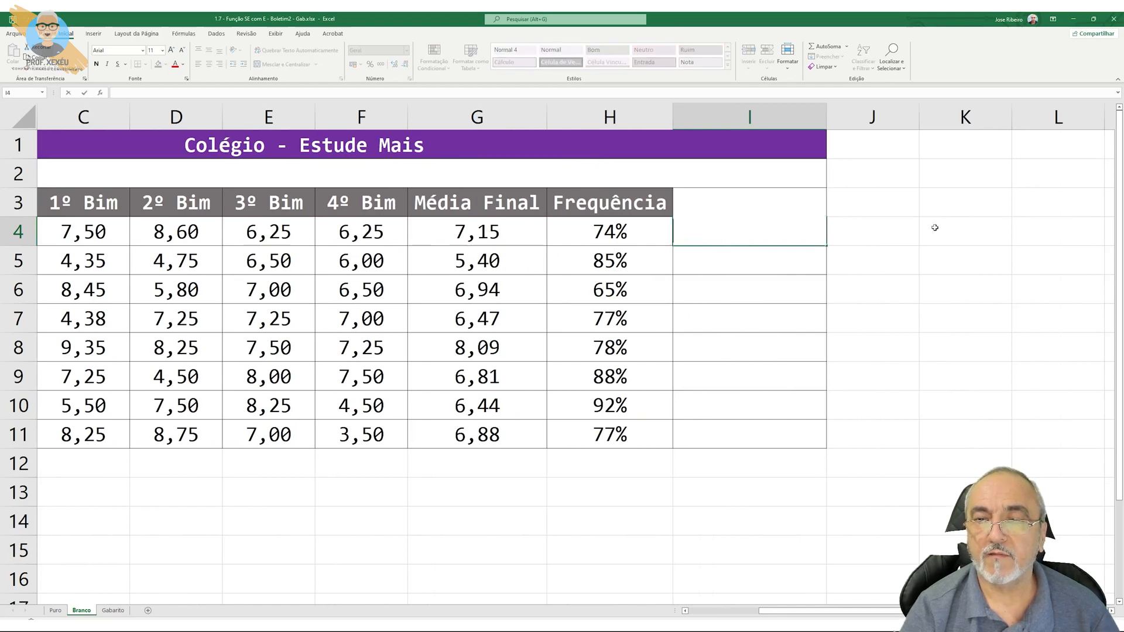
text(=)
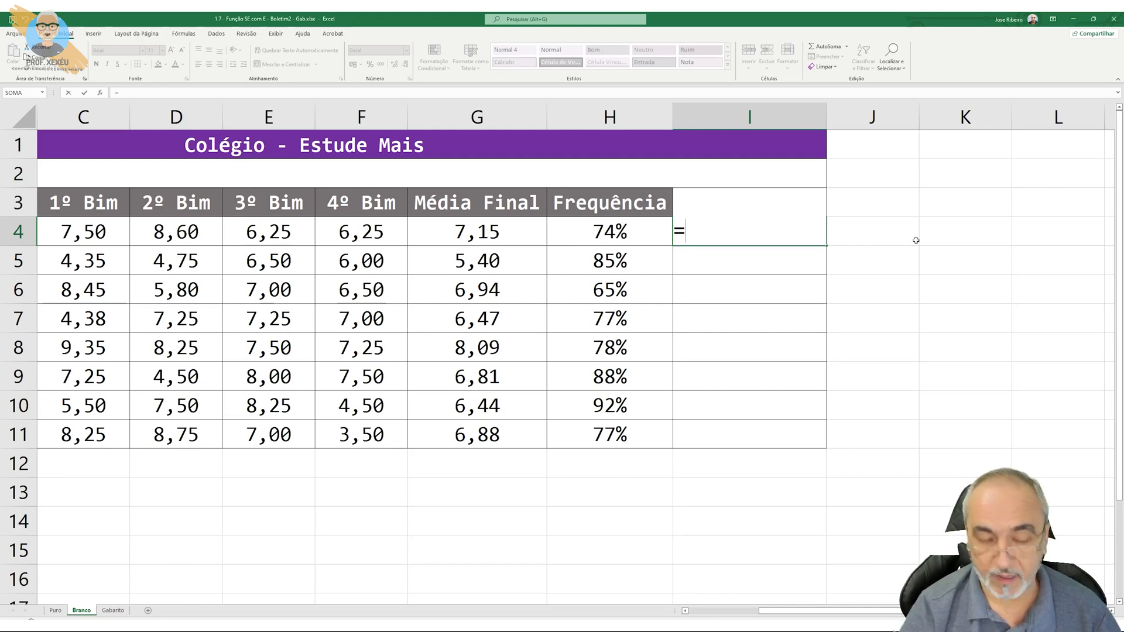
text(SE()
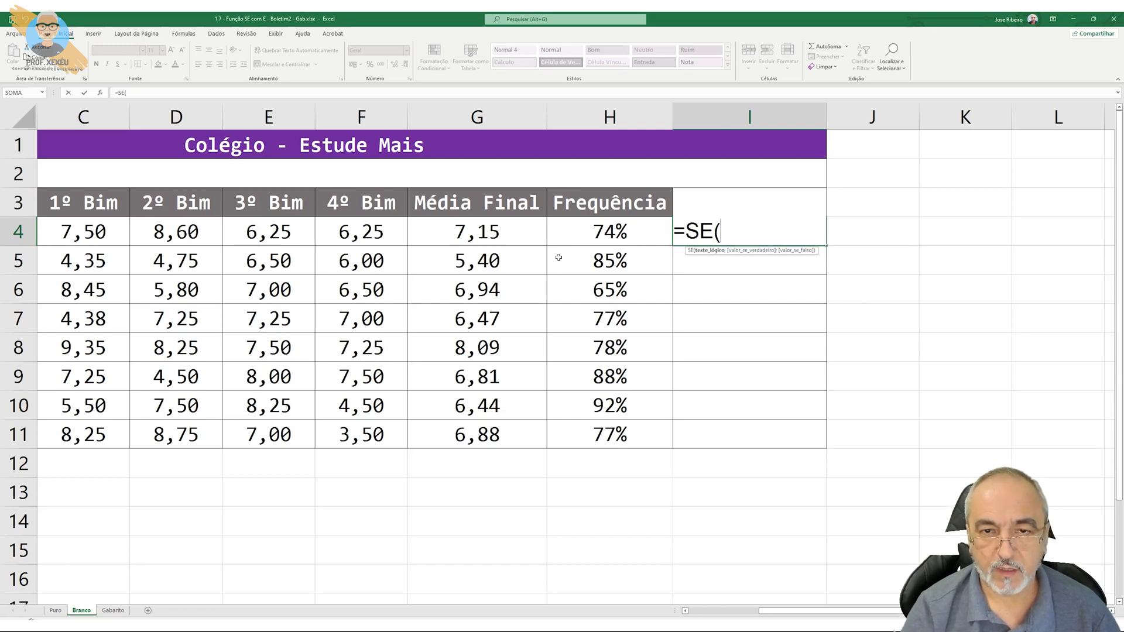
click(526, 244)
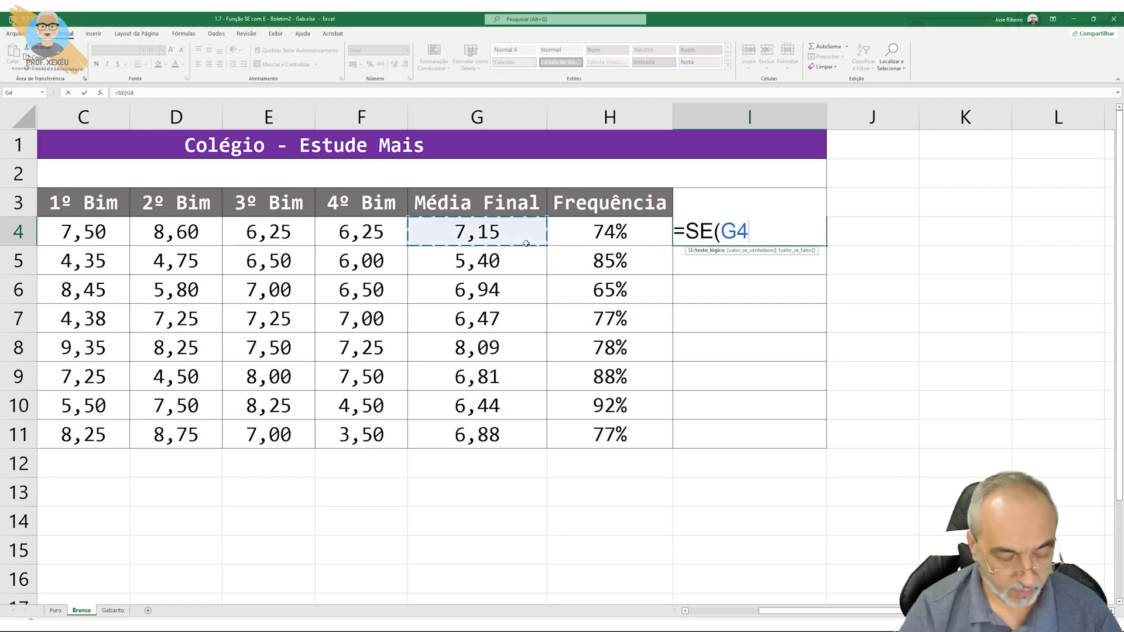
text(>=7)
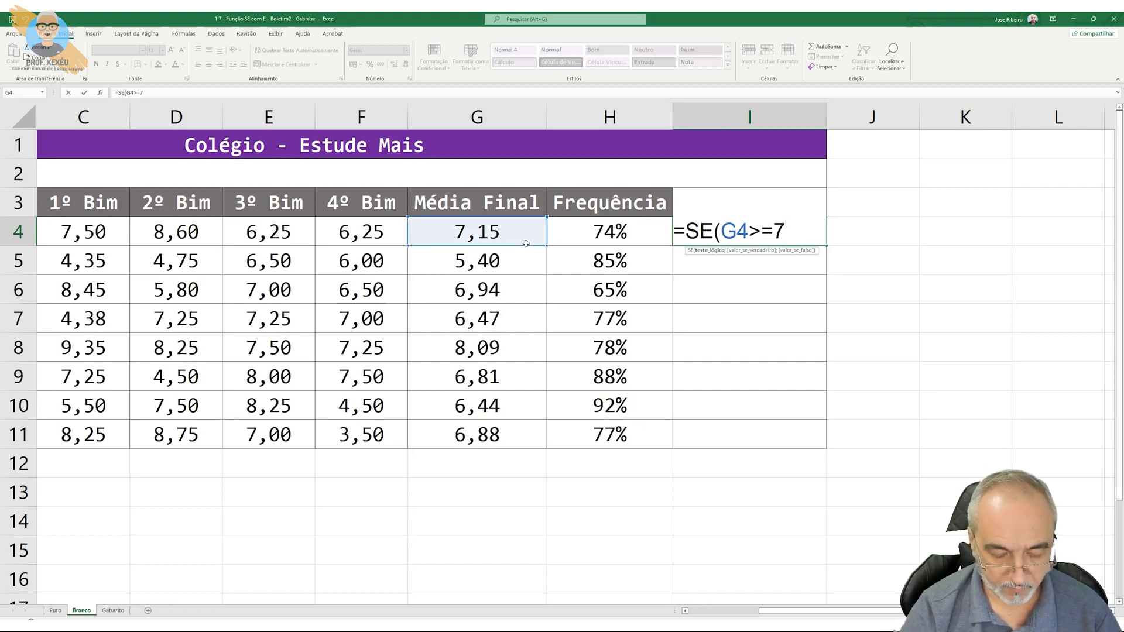
text(;)
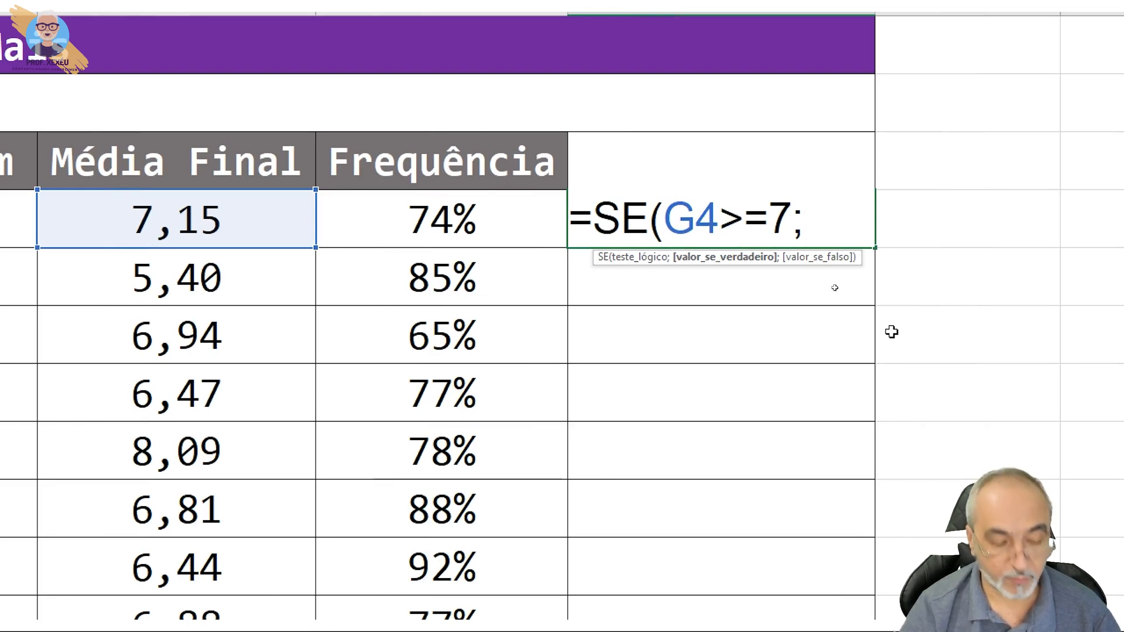
Add "Aprovado" as the value if true in the I4 formula
text(!)
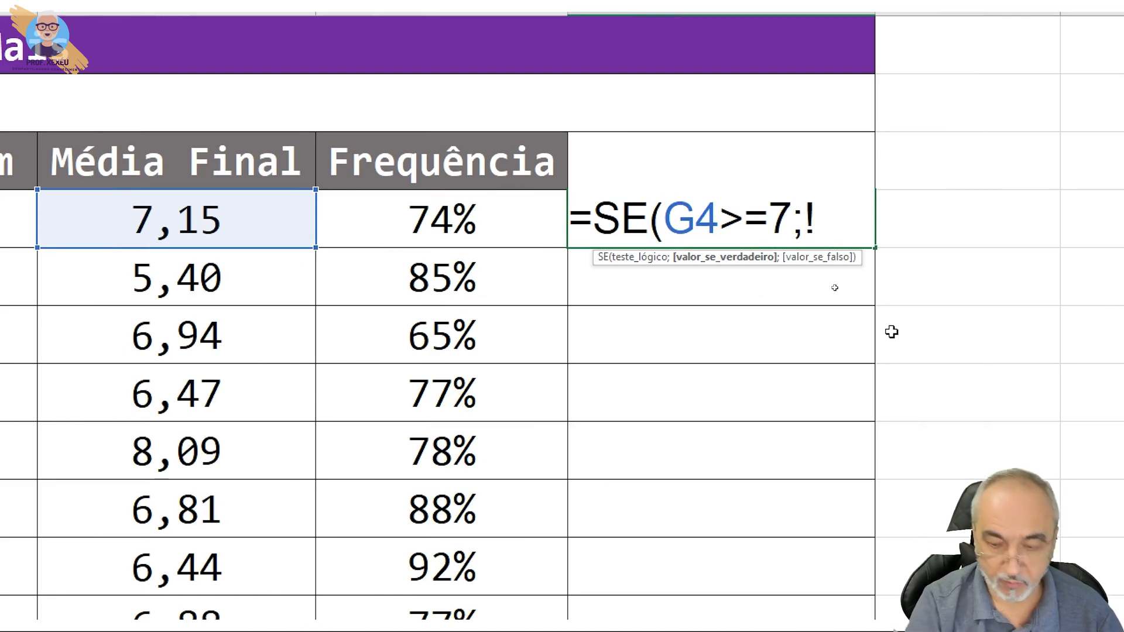
key(BackSpace)
text(")
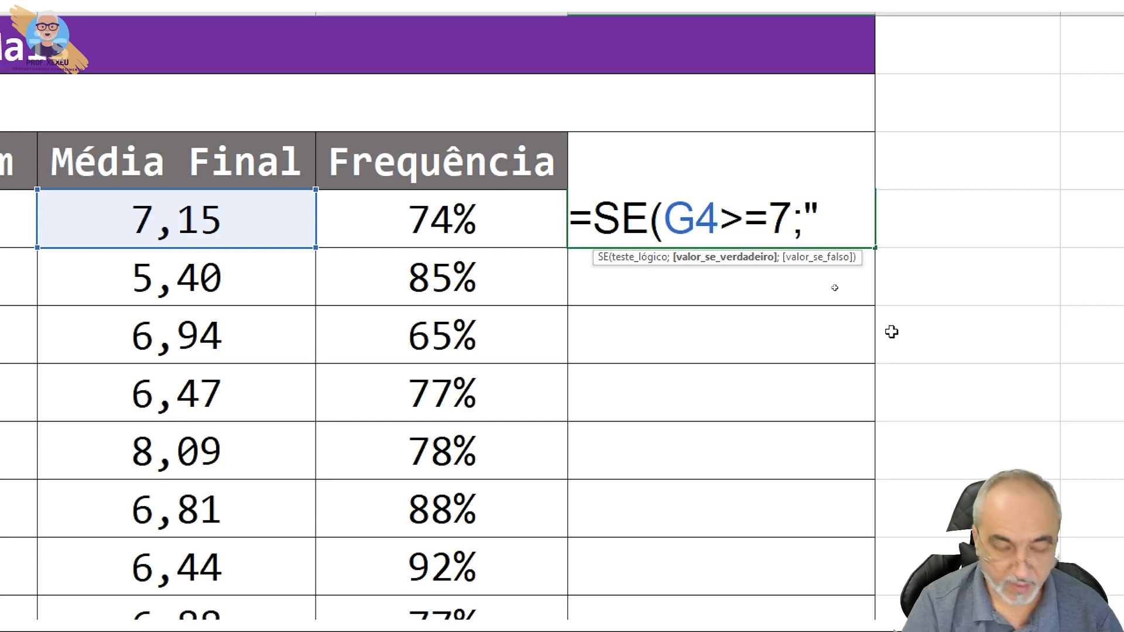
text(aPROVADO)
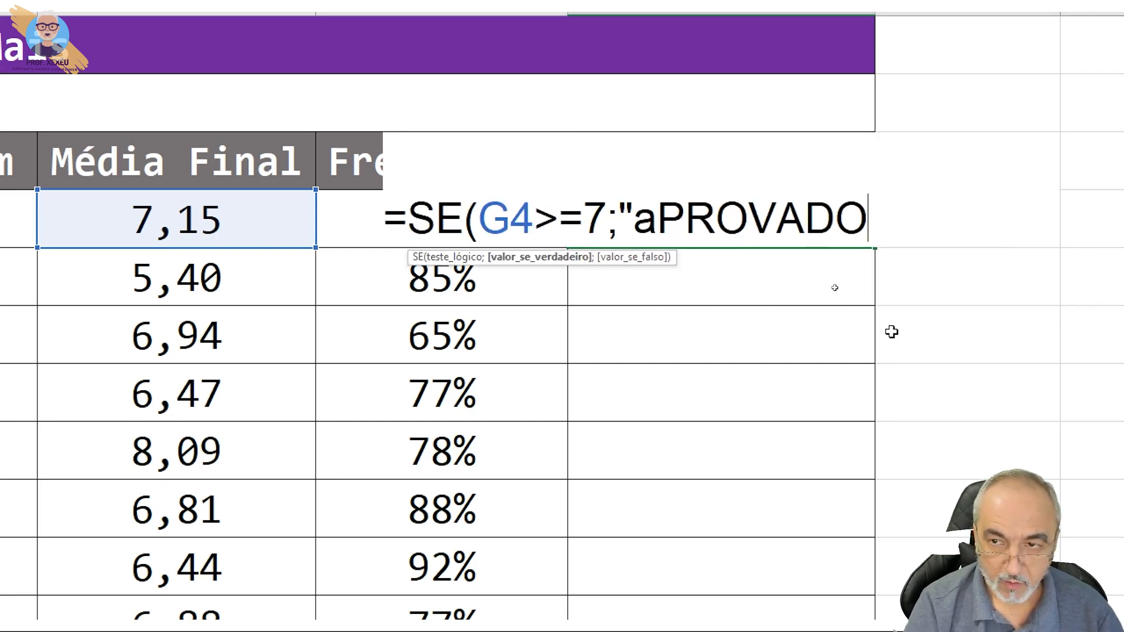
key(BackSpace)
key(BackSpace)
key(BackSpace)
key(BackSpace)
key(BackSpace)
key(BackSpace)
key(BackSpace)
key(BackSpace)
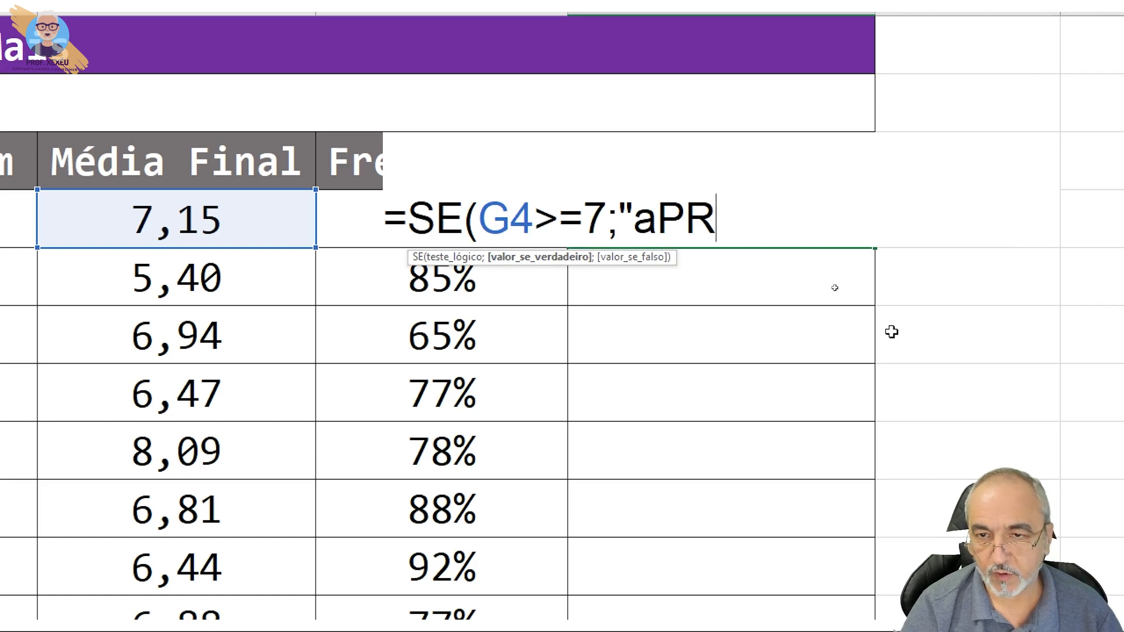
text(Aprovado)
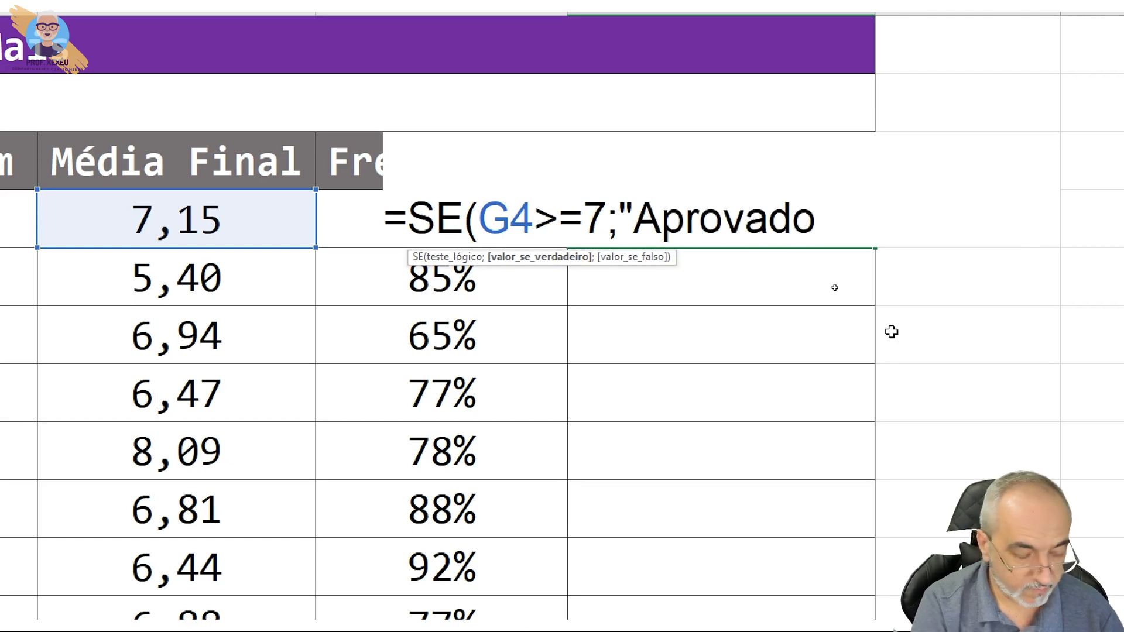
text(";)
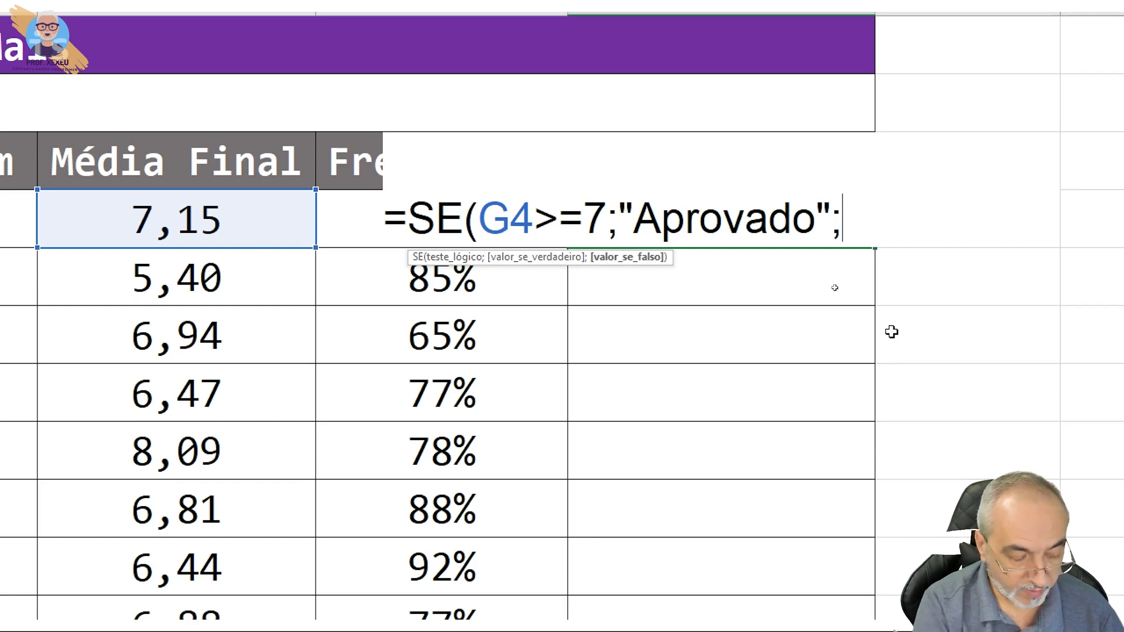
Add "Reprovado" as the value if false and complete the SE formula in I4
text("Reprovado)
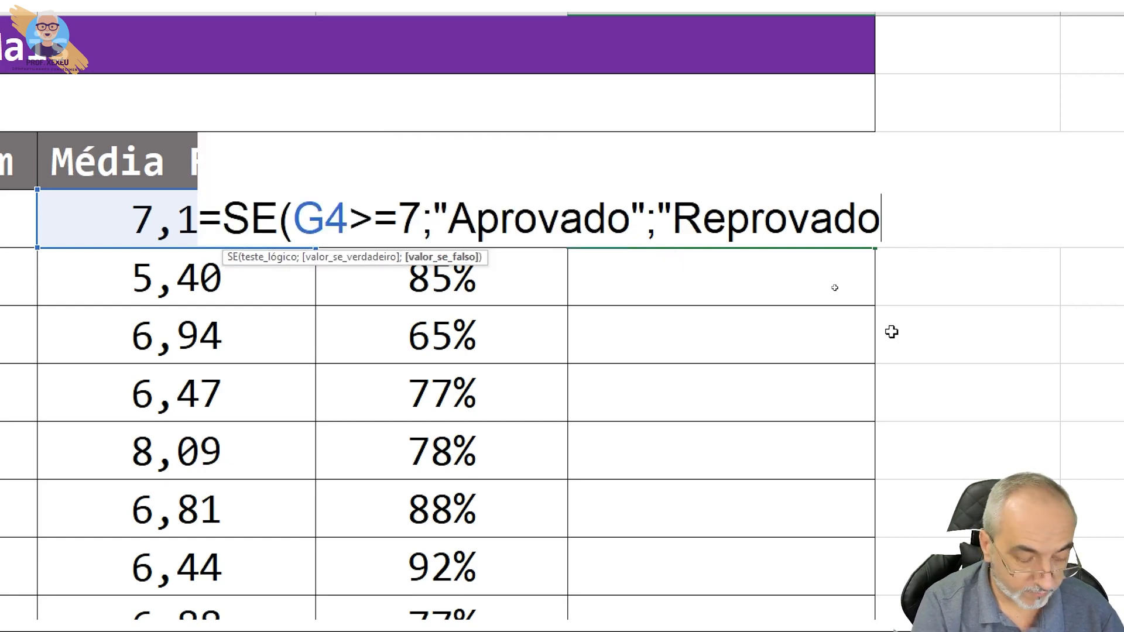
text(")
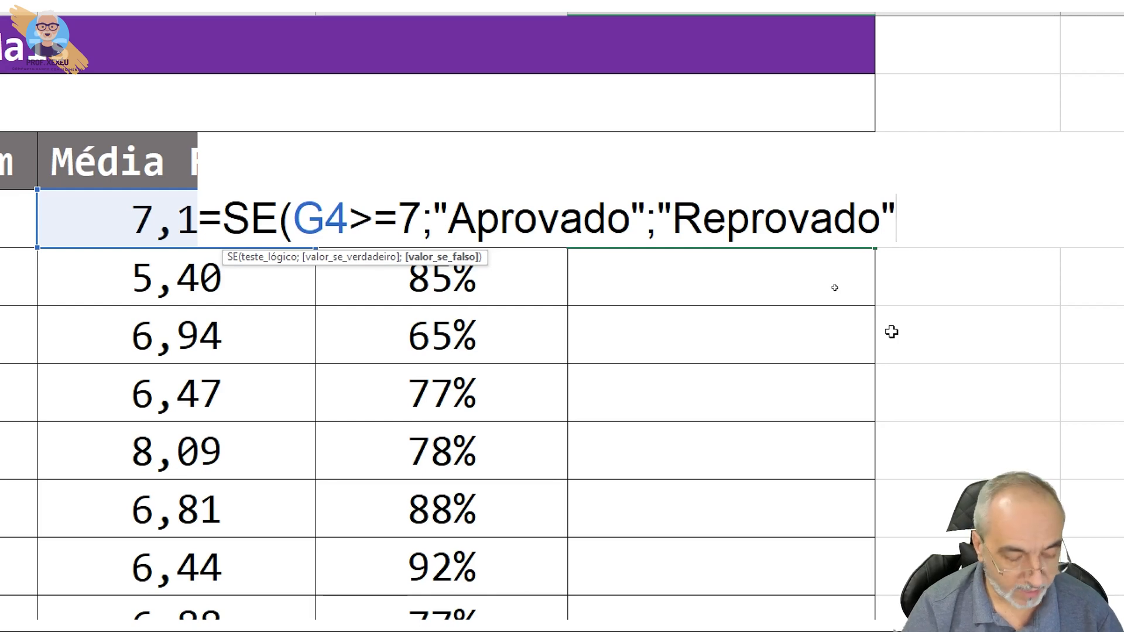
text())
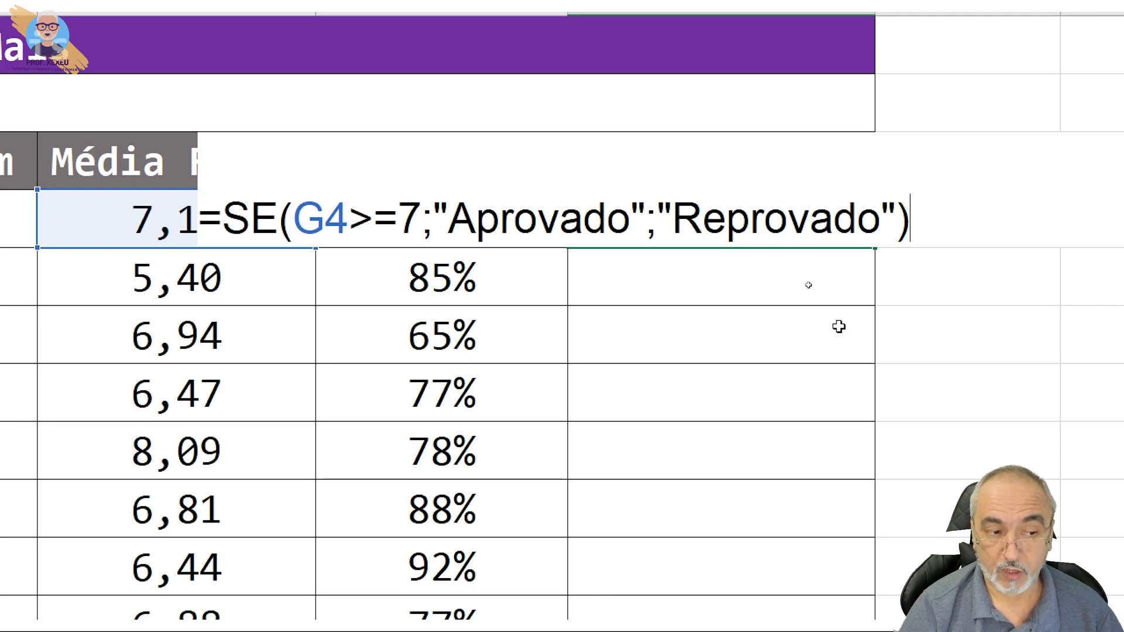
key(Return)
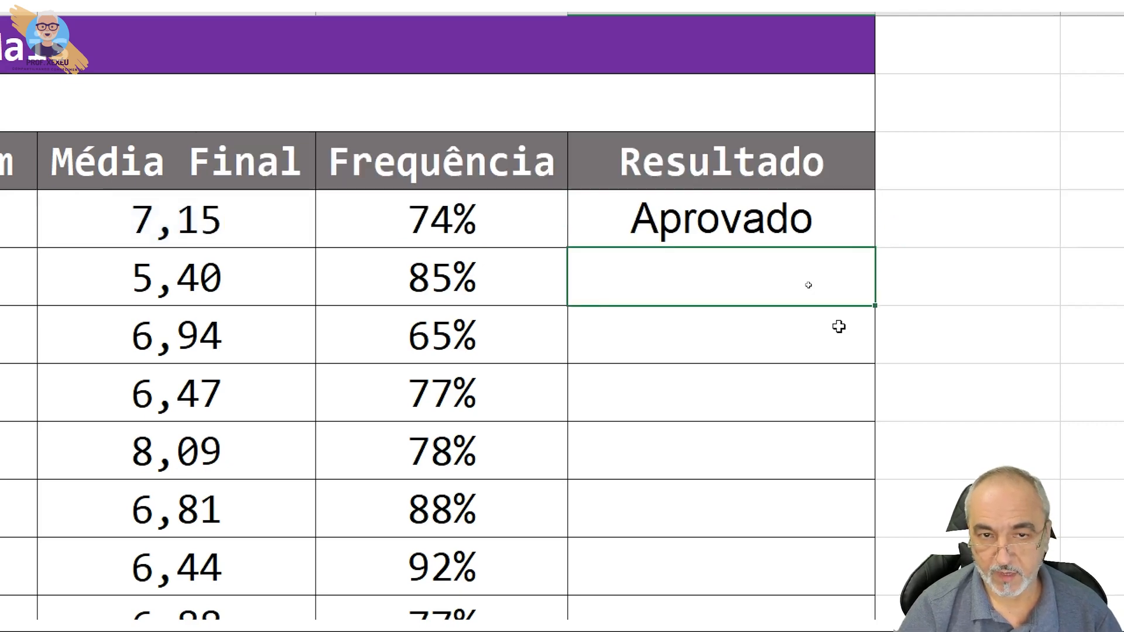
Test the result formula by setting the 4º Bim grade in F4 to 0, and undo the change
click(147, 237)
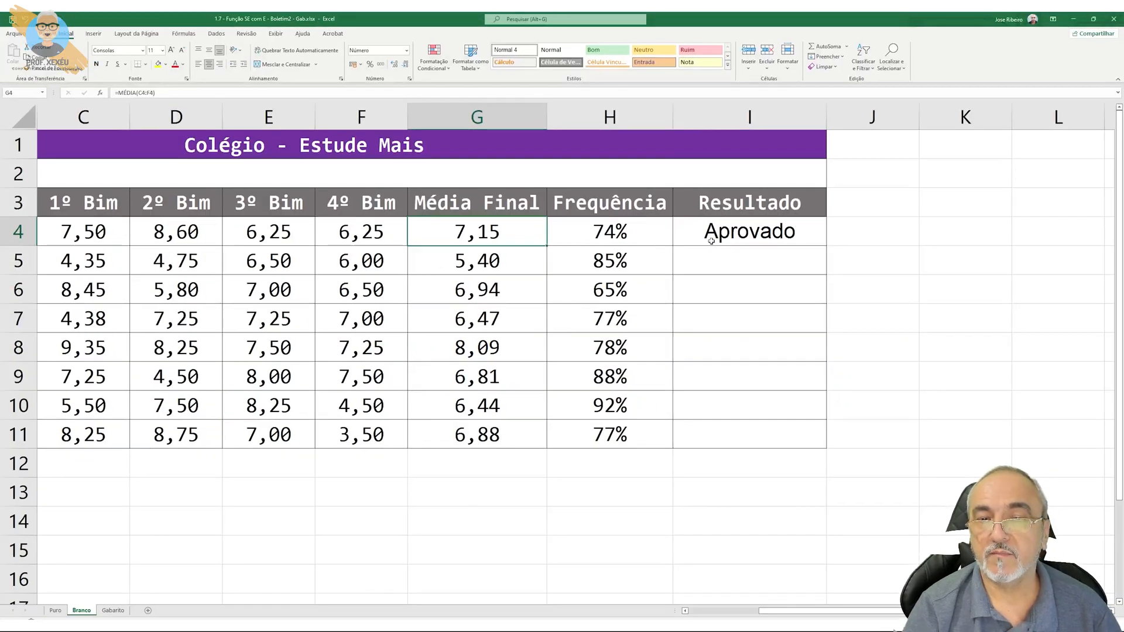
click(385, 235)
text(0)
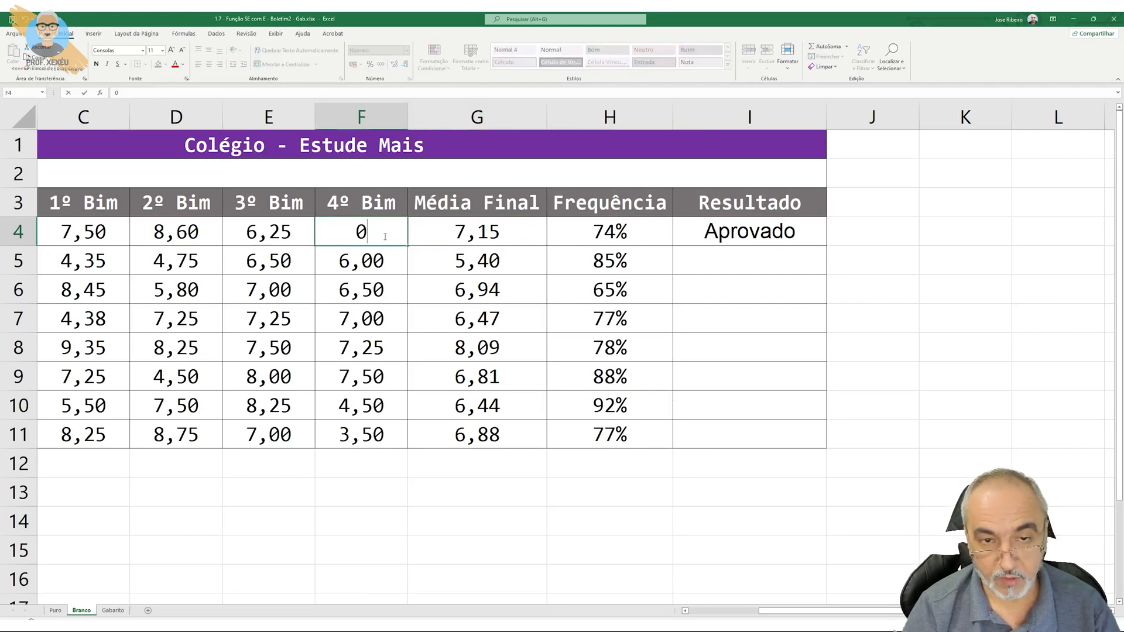
key(Return)
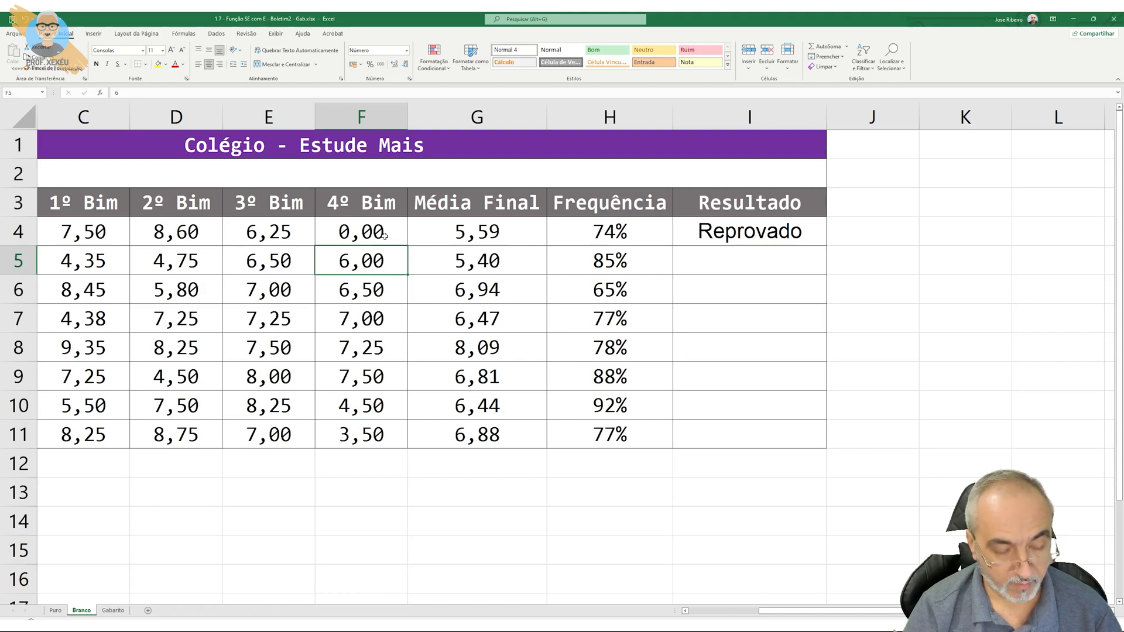
key(ctrl+z)
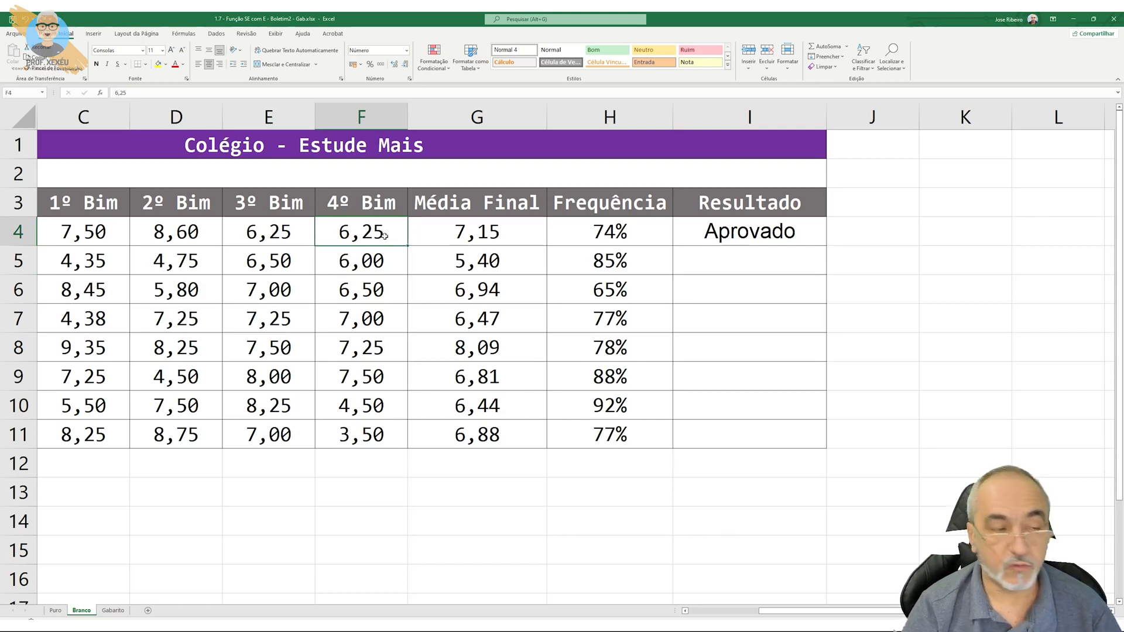
Reopen the I4 formula for editing and insert the opening of an E function, E(, before G4>=7
click(733, 234)
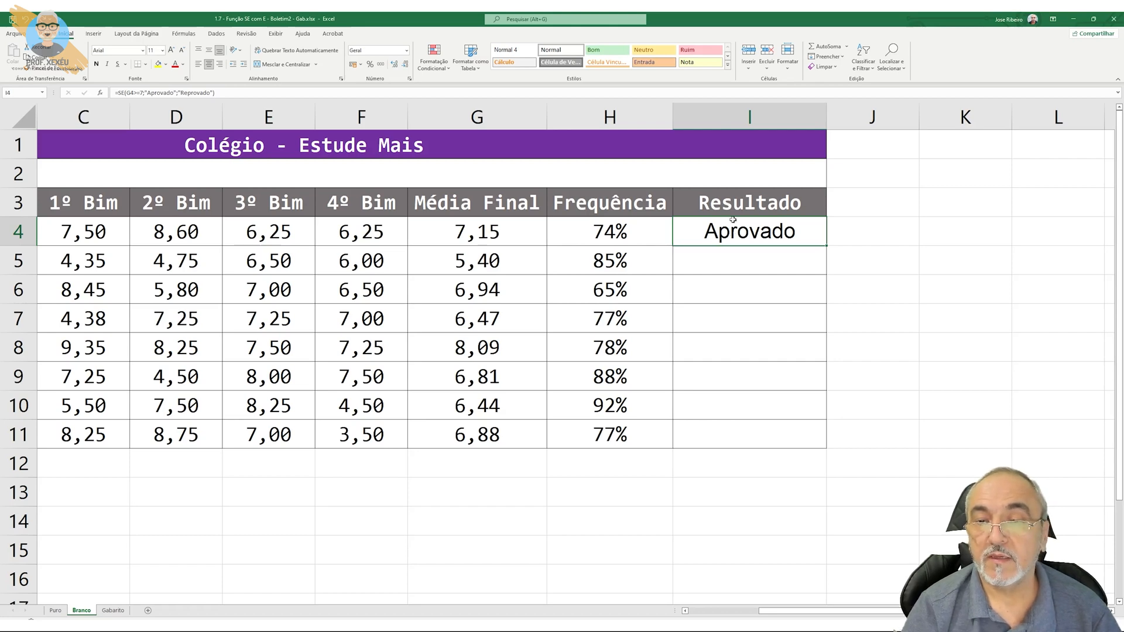
click(649, 230)
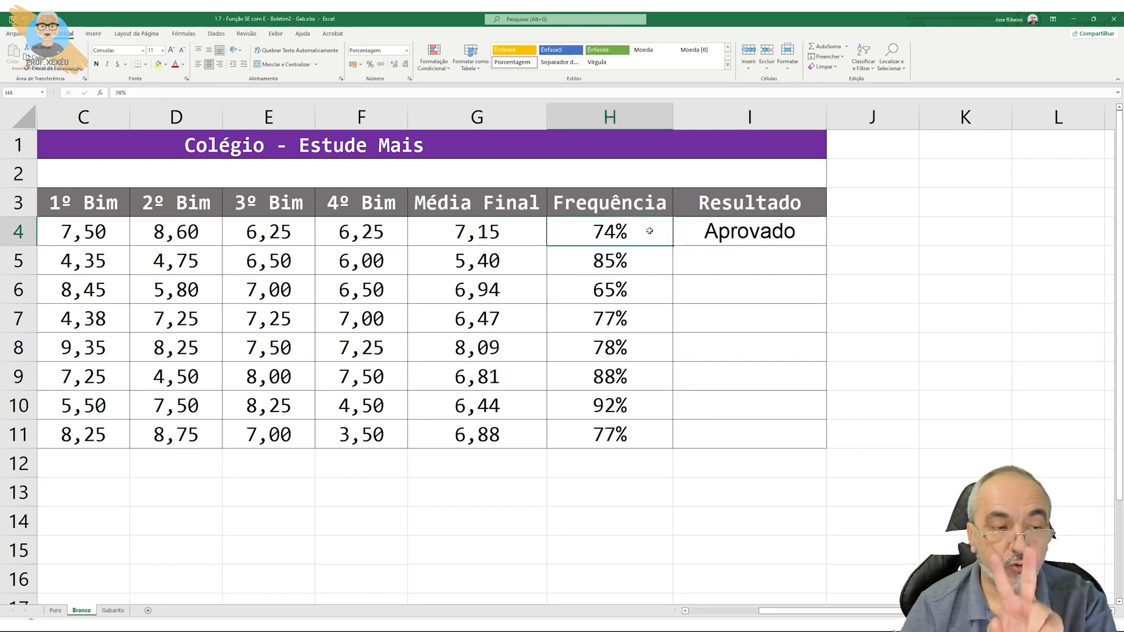
double_click(710, 235)
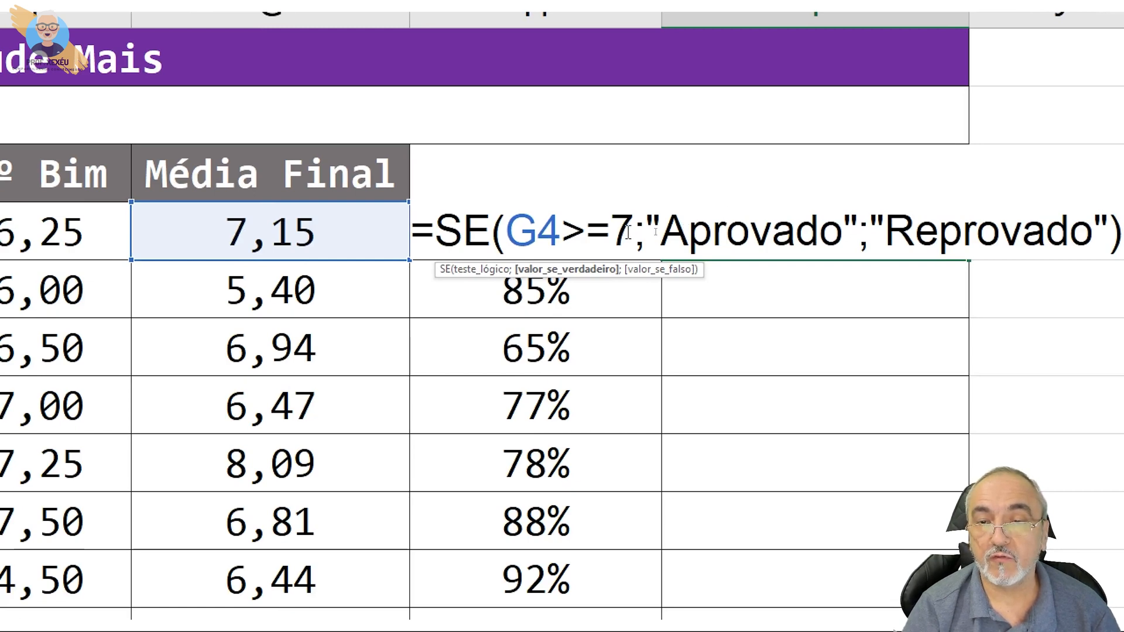
drag(625, 233, 518, 233)
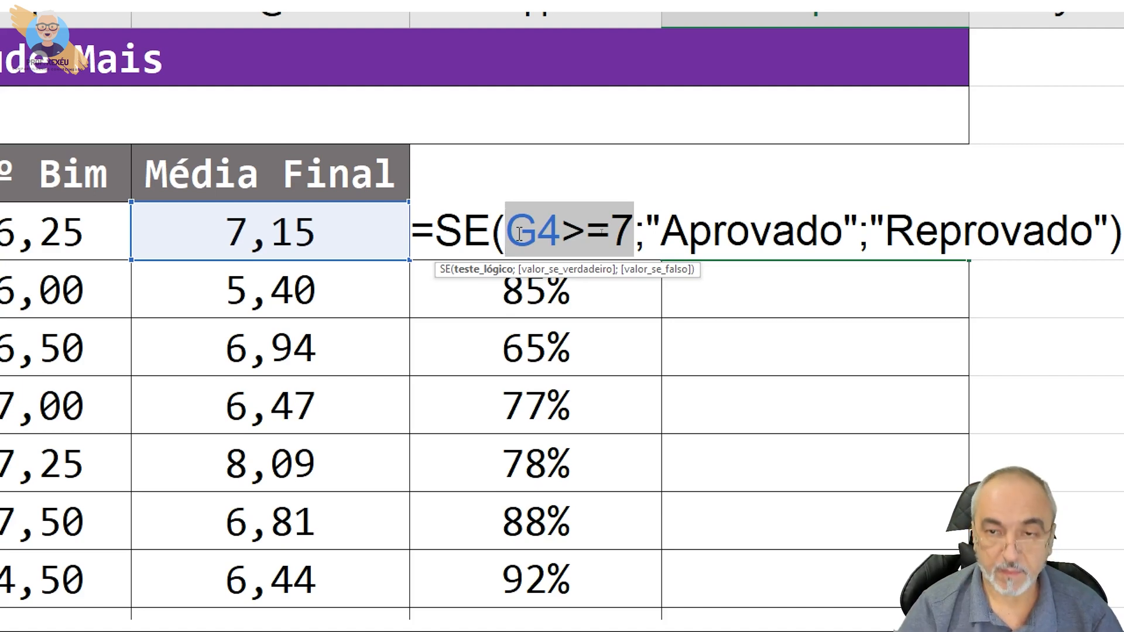
click(519, 234)
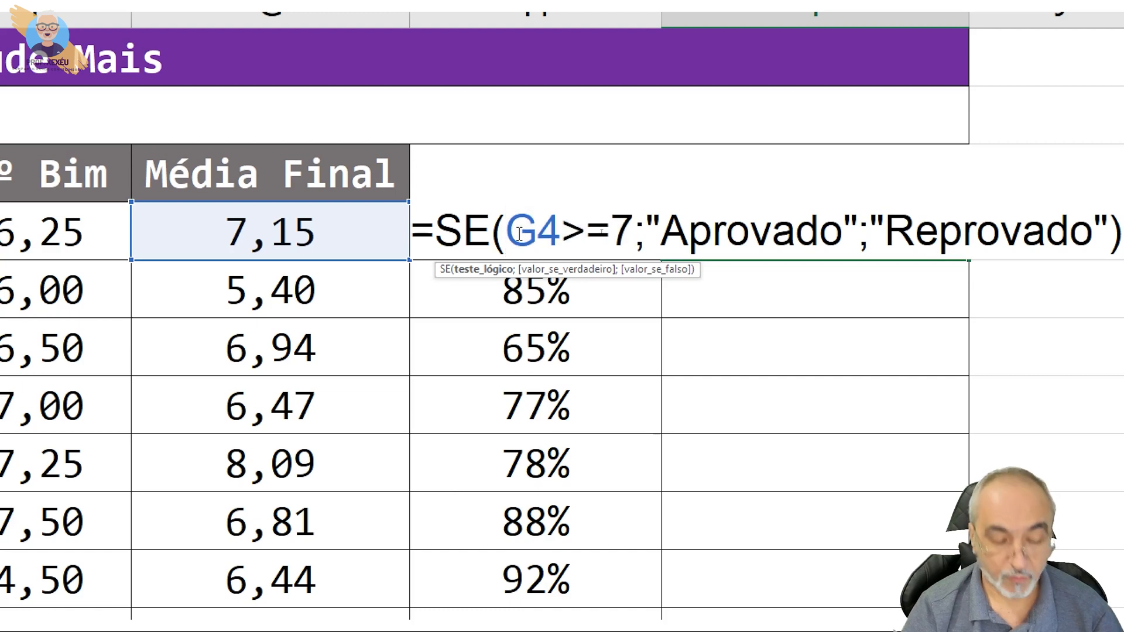
text(E()
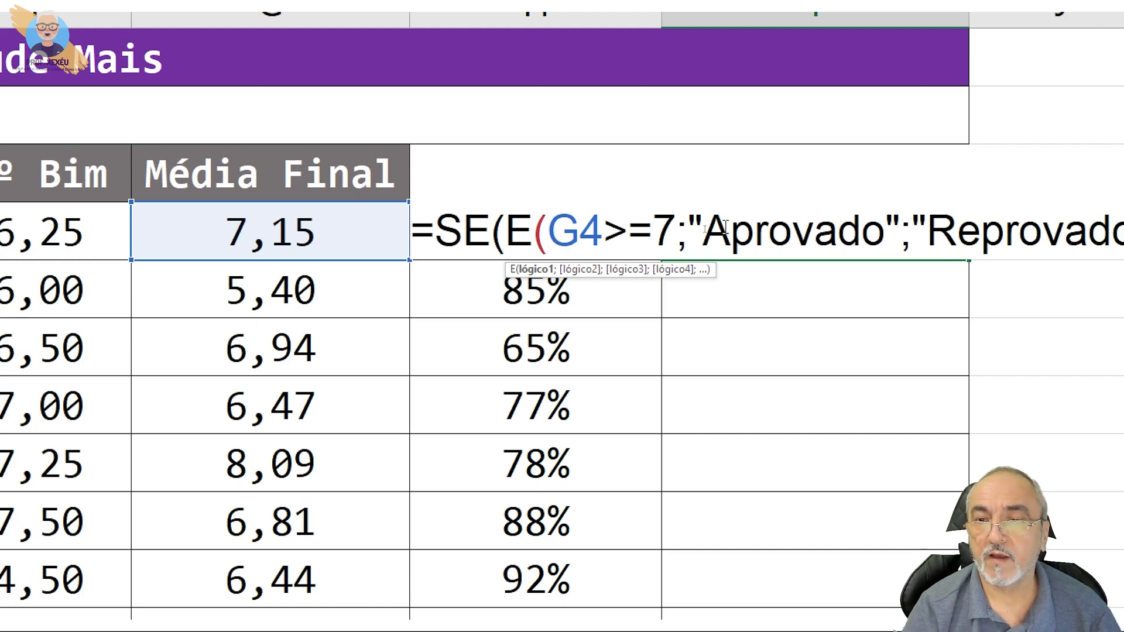
Add H4>=75% as the second condition after G4>=7 and close the E function
click(677, 238)
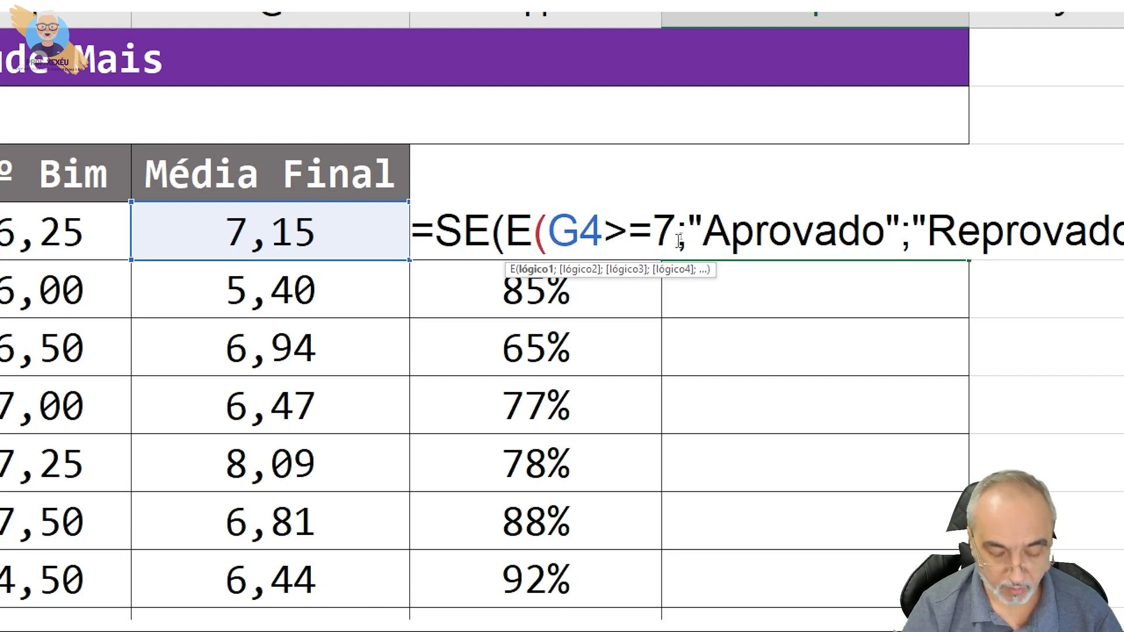
text(;)
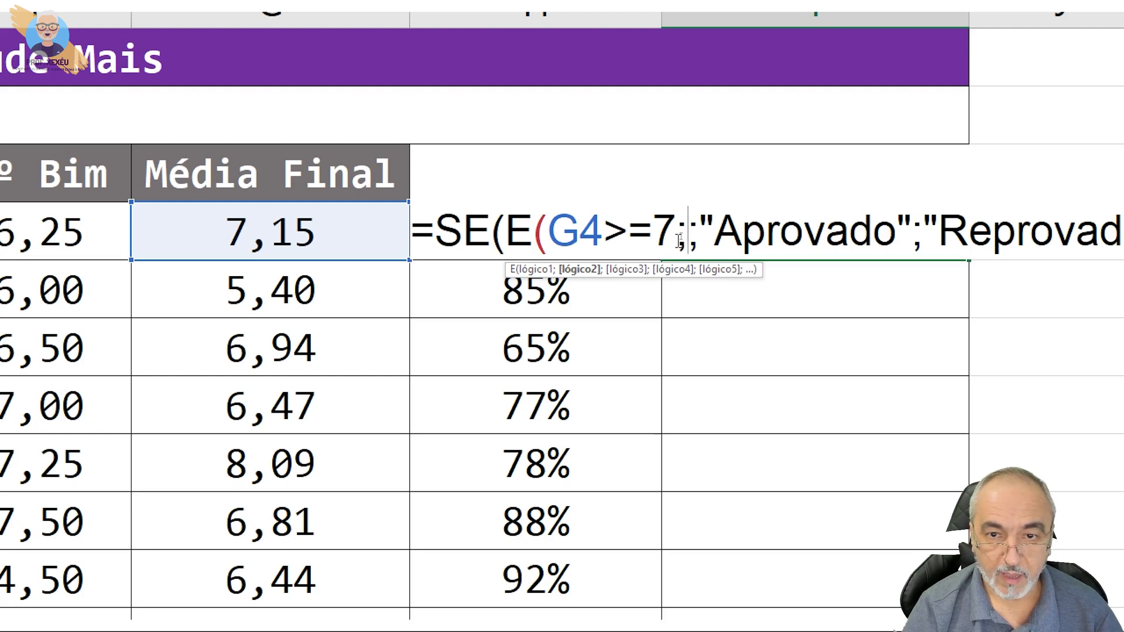
text(H4)
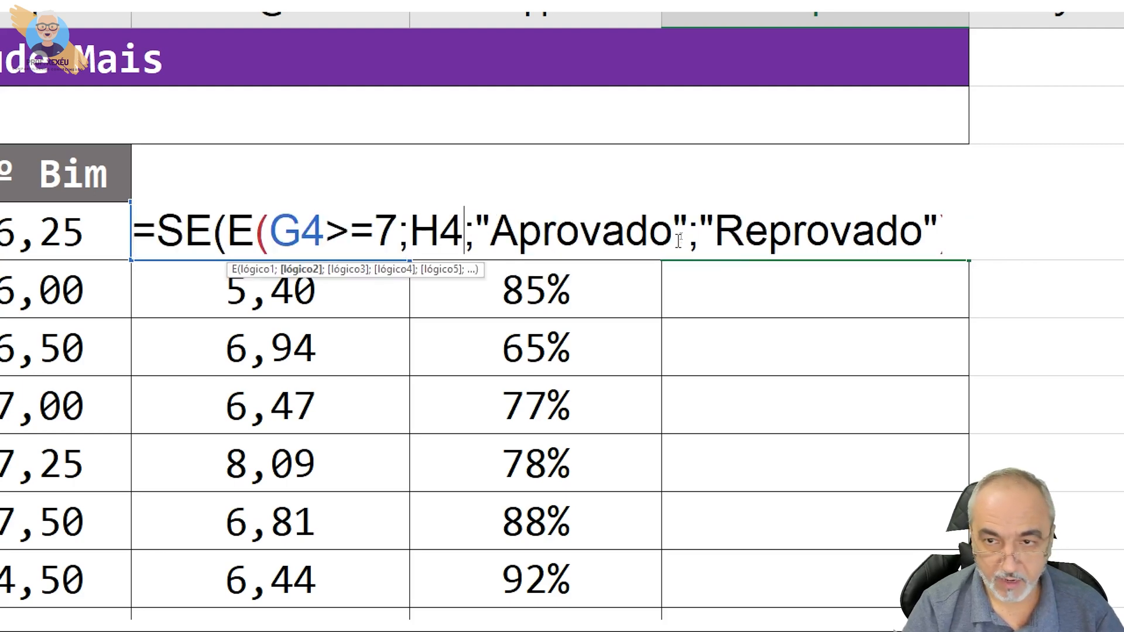
text(>)
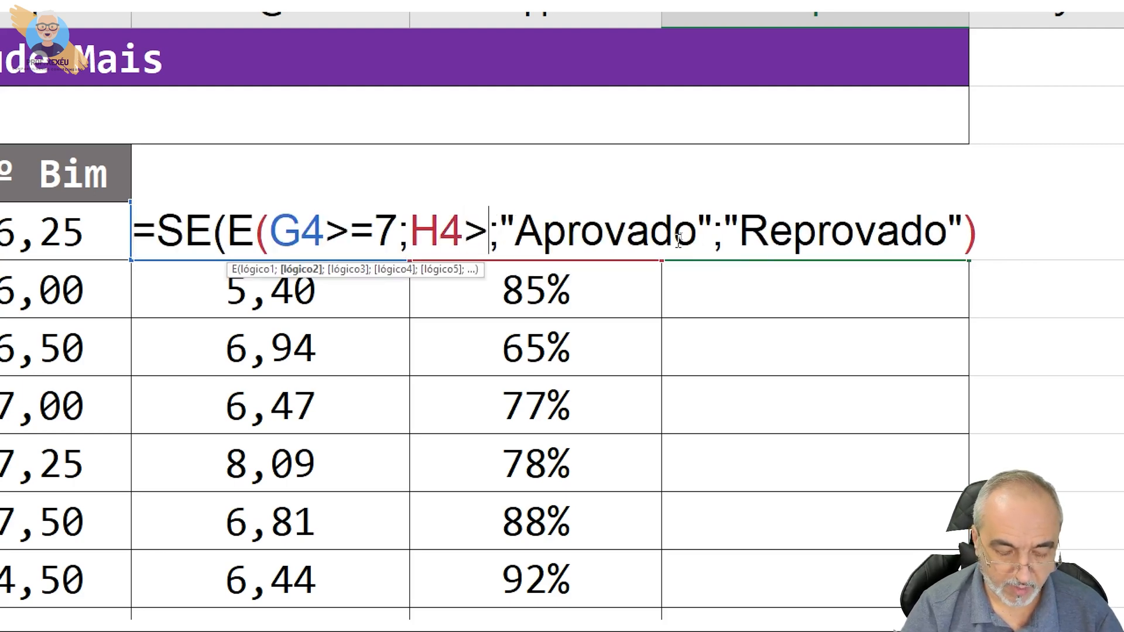
text(=75)
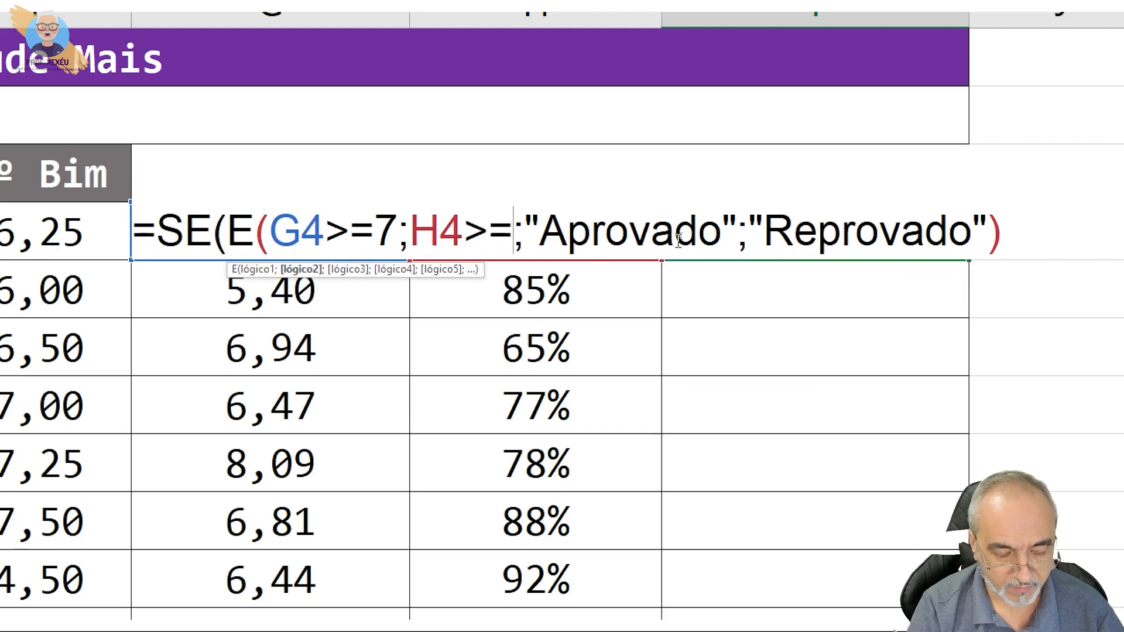
text(%))
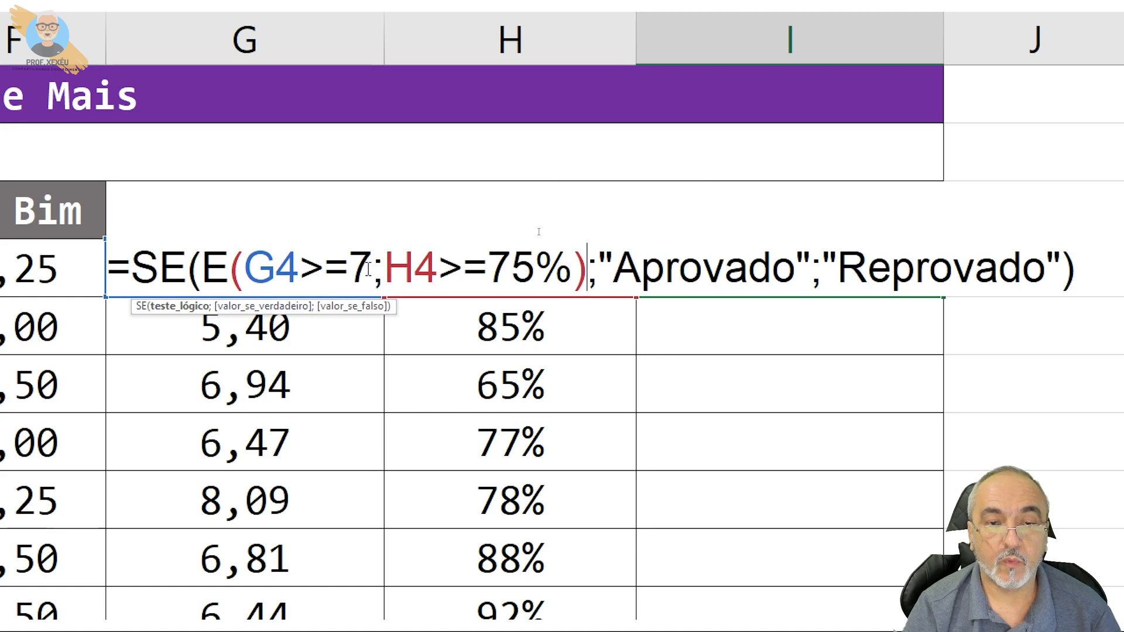
Review the conditions G4>=7 and H4>=75% inside the E function and commit the I4 formula
drag(372, 270, 247, 270)
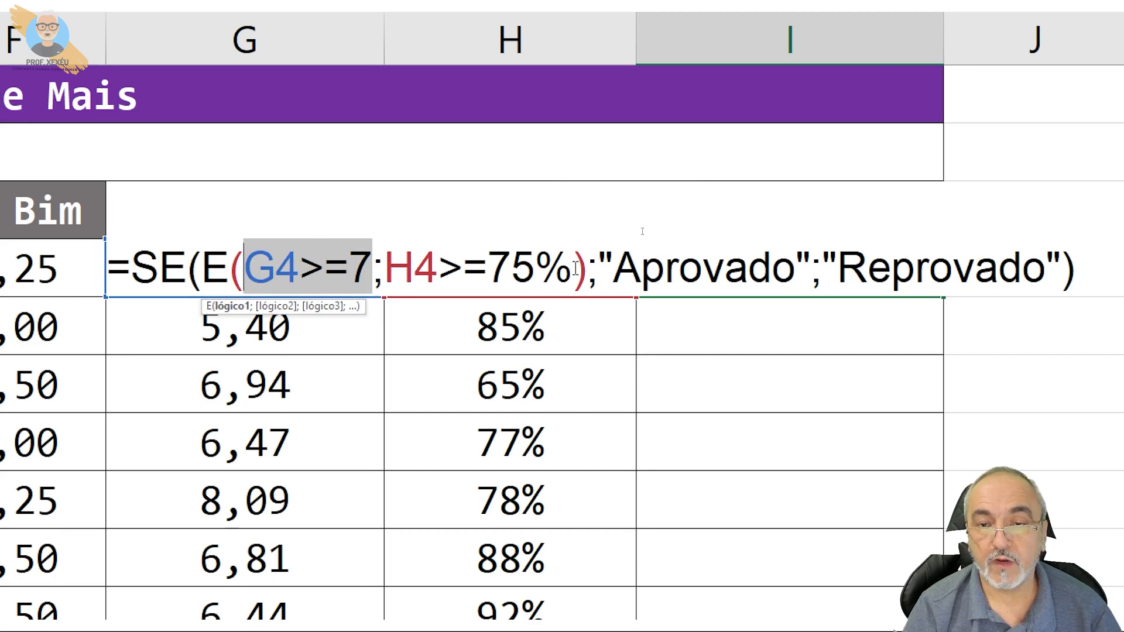
drag(572, 270, 395, 273)
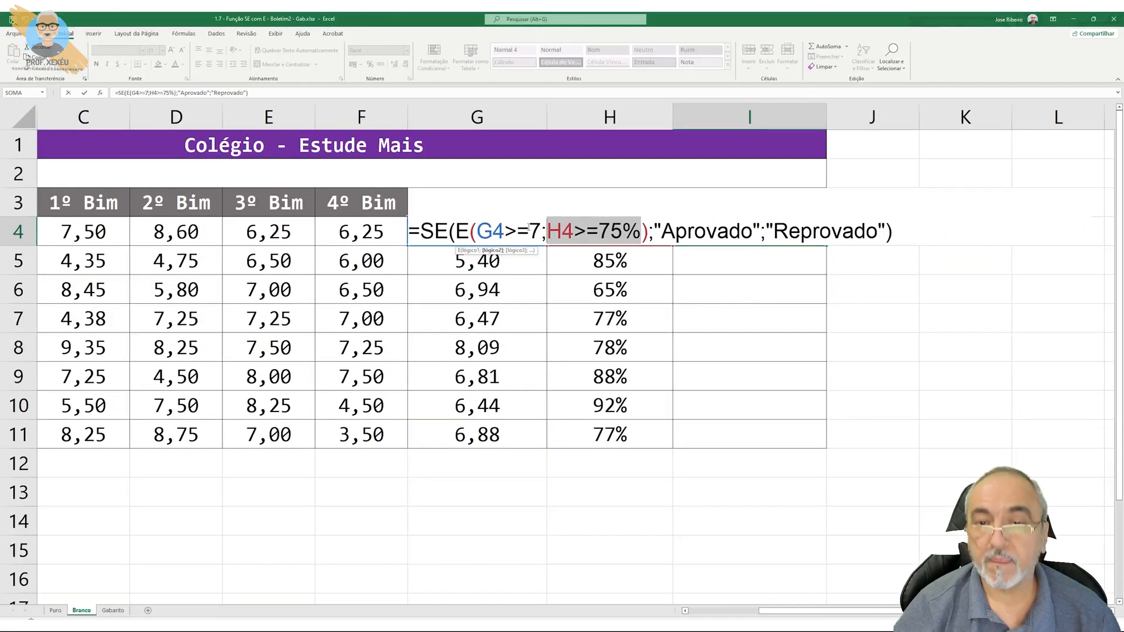
key(Return)
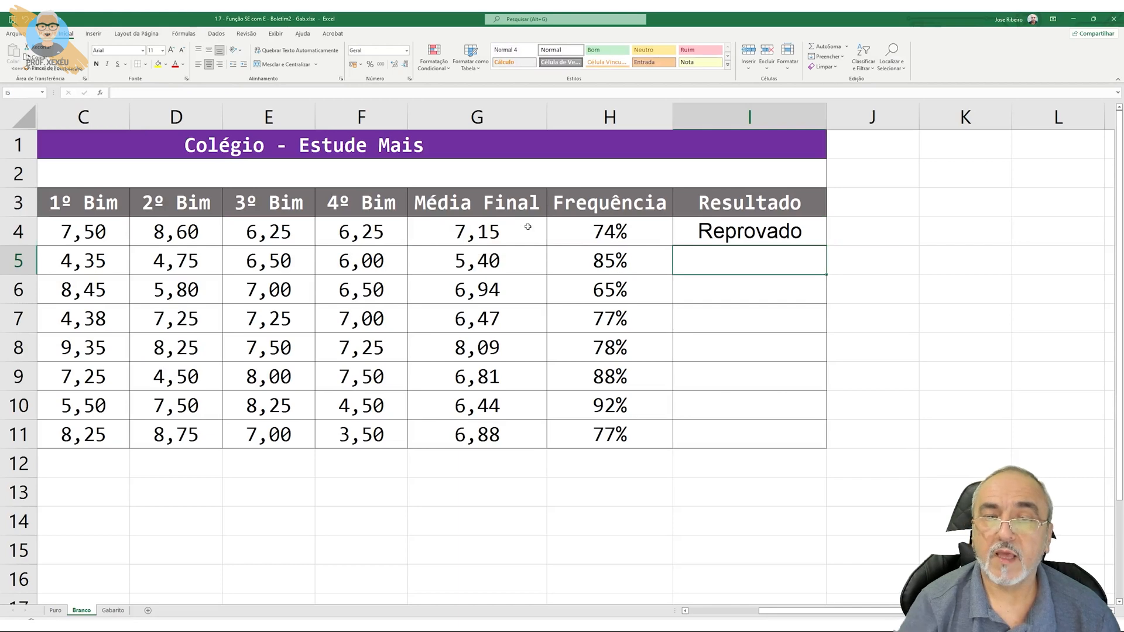
Test the combined SE and E formula by setting the Frequência in H4 to 90%, and undo the change
click(685, 231)
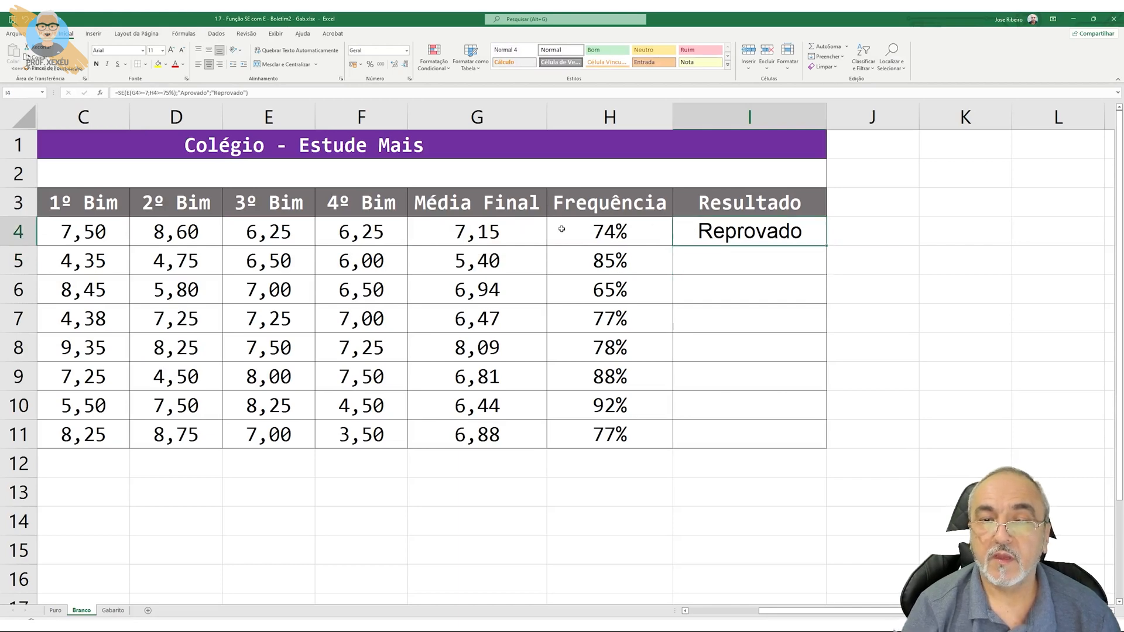
click(510, 230)
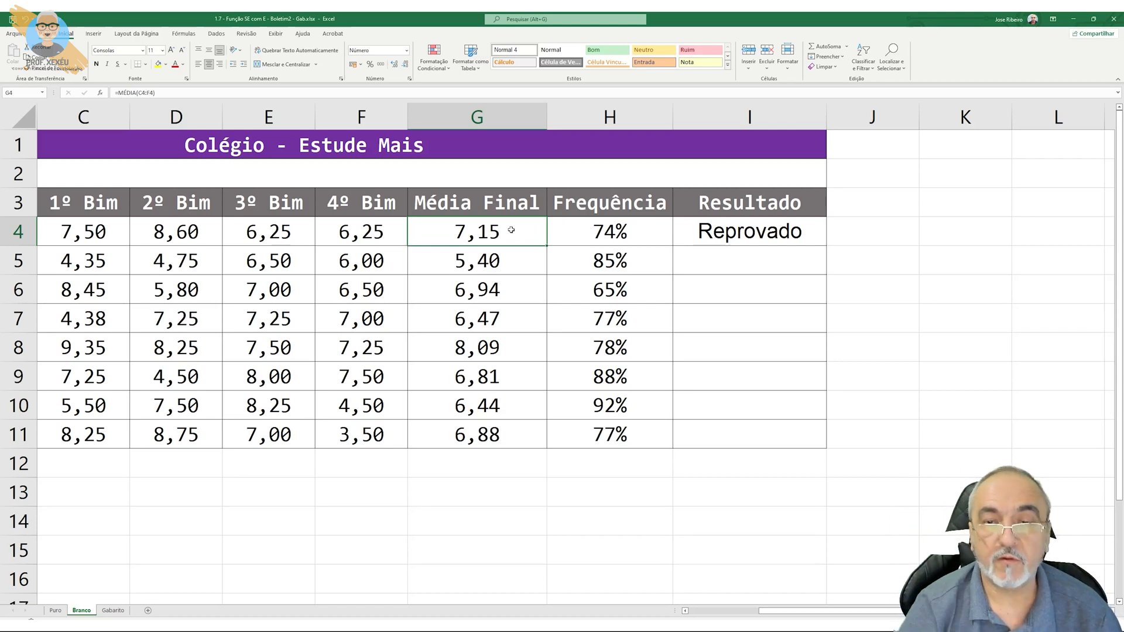
click(563, 231)
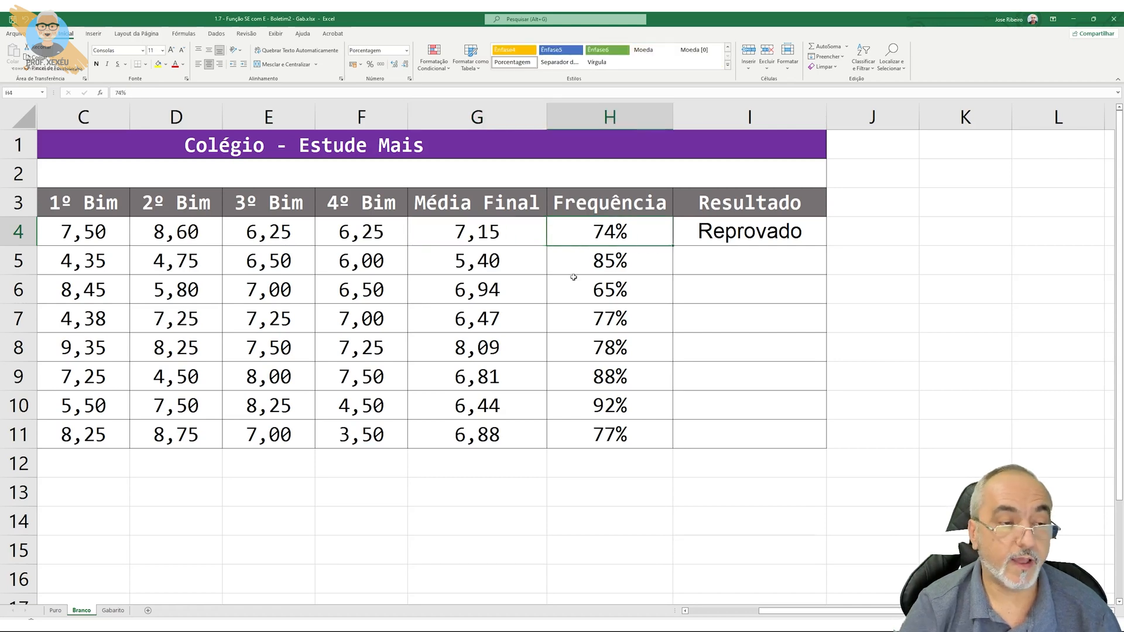
text(90)
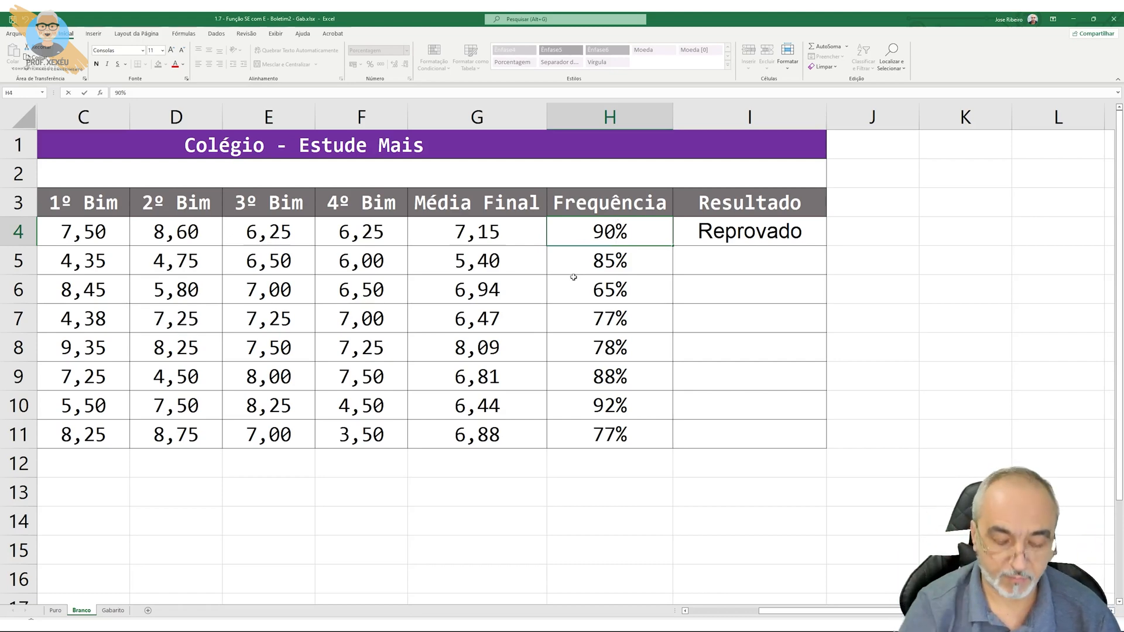
key(Return)
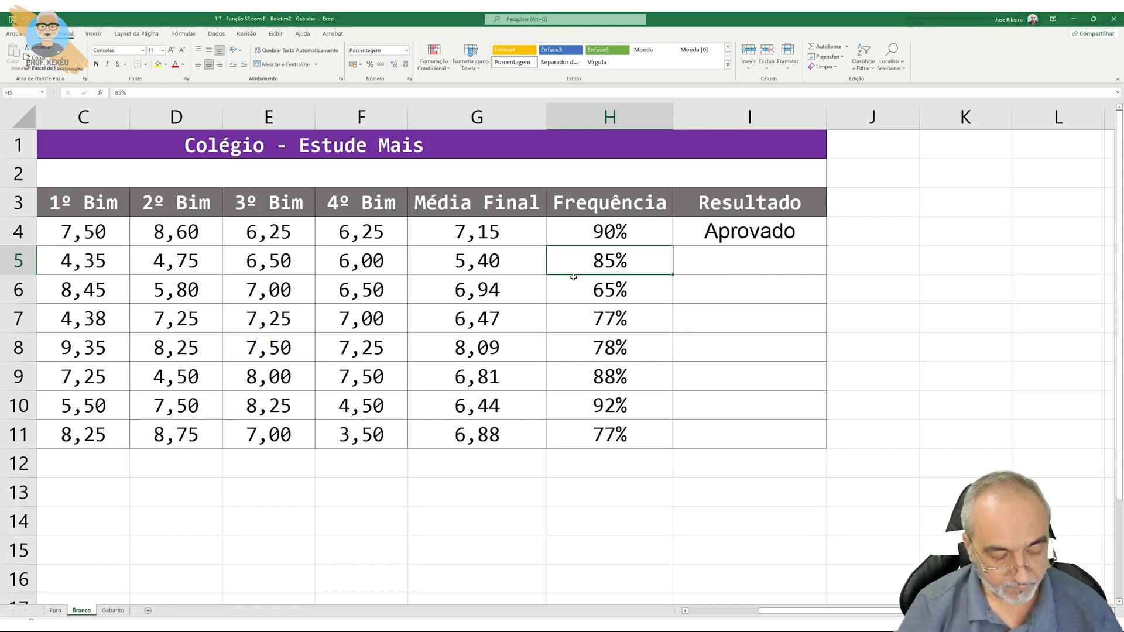
key(ctrl+z)
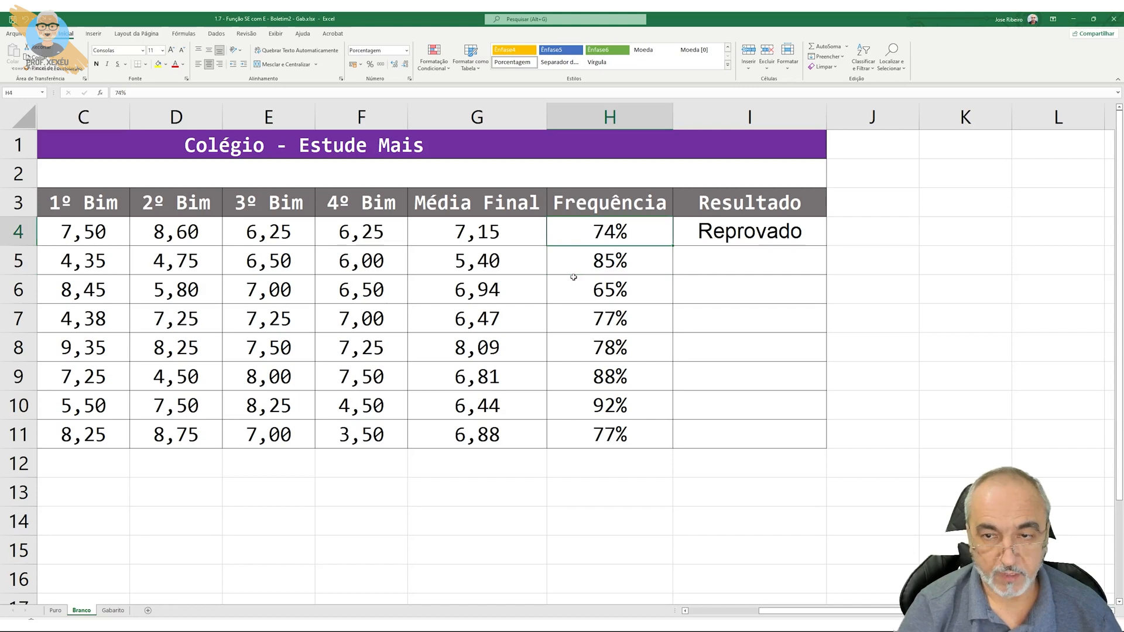
Fill the I4 formula down the Resultado column through I11 and check the result in I8
click(745, 228)
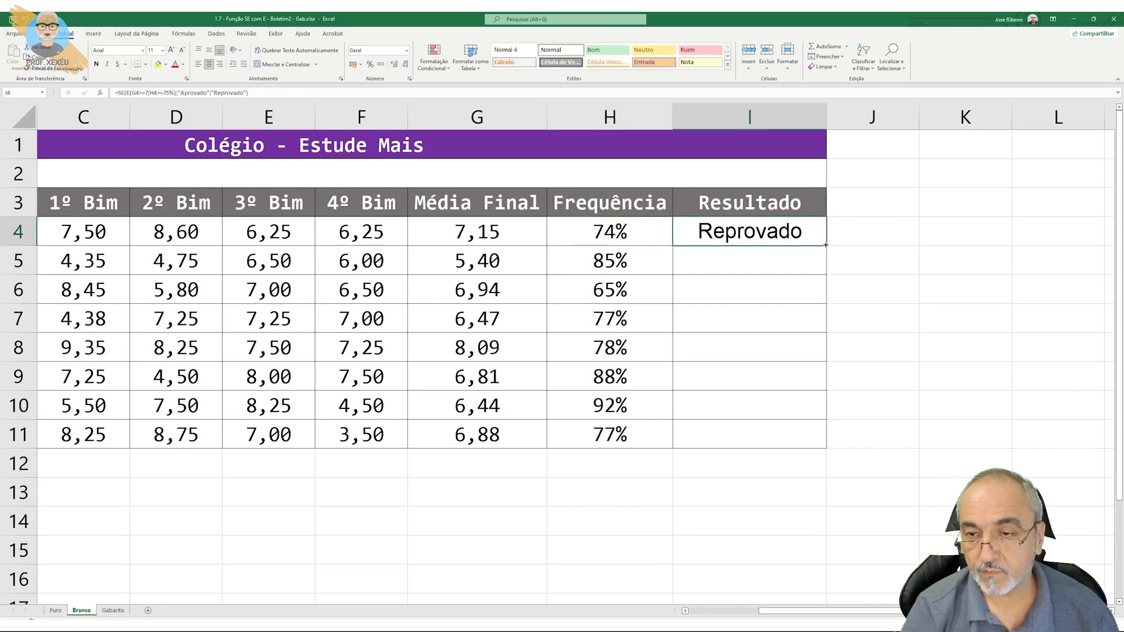
drag(825, 245, 817, 439)
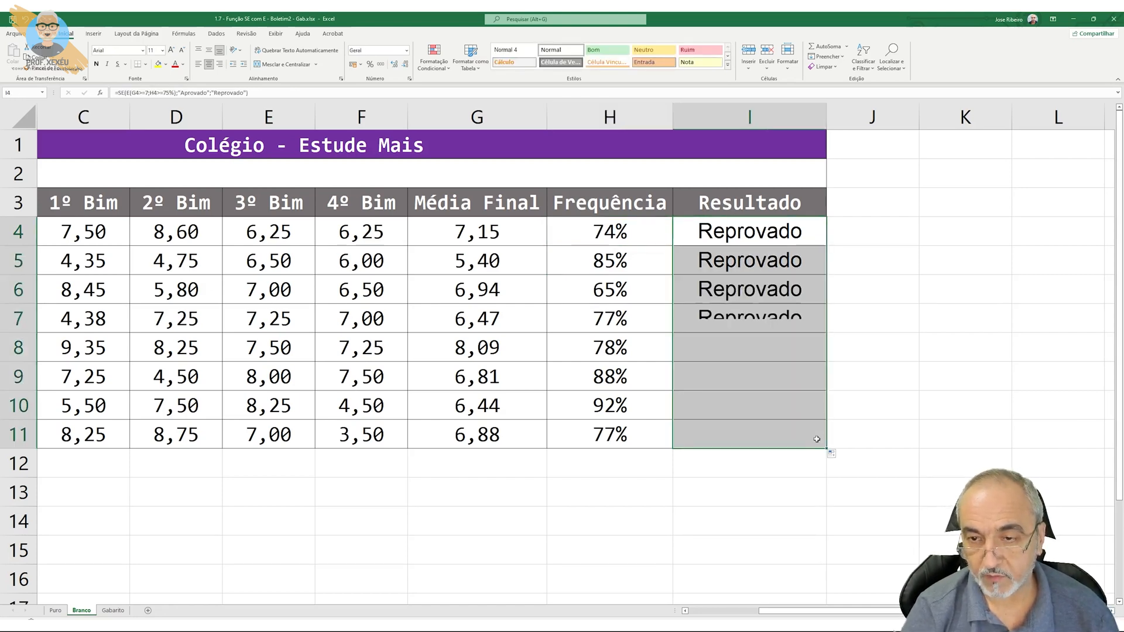
click(694, 350)
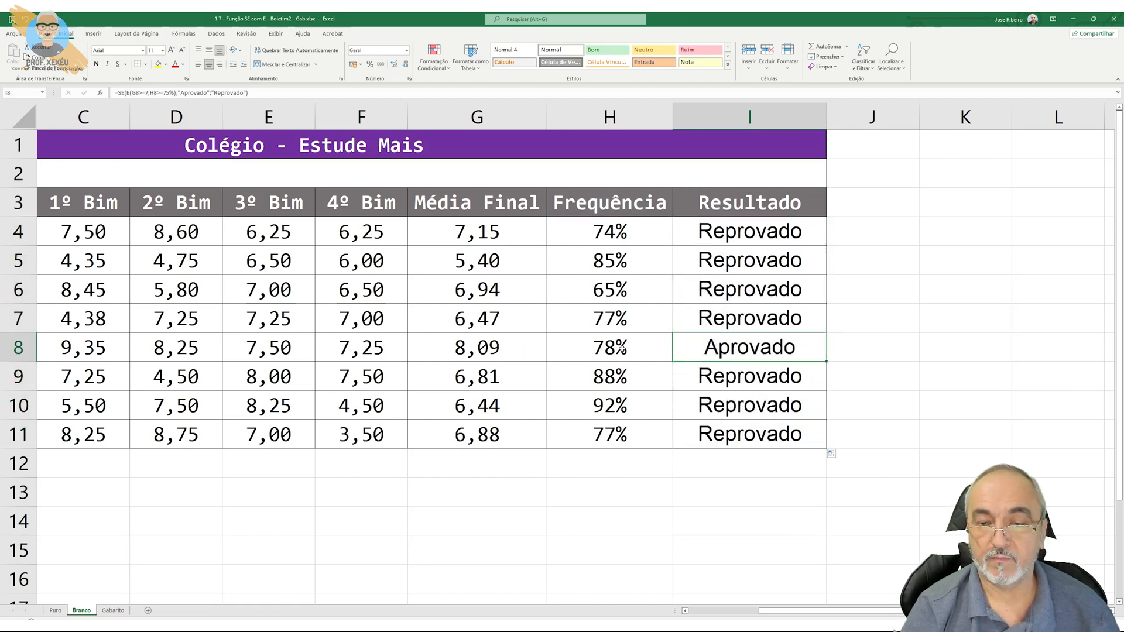